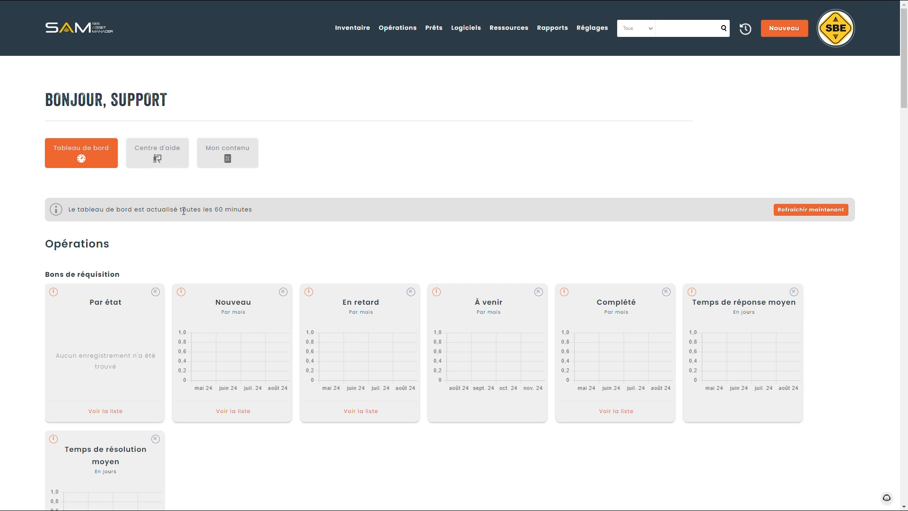
- Examine the dashboard's charts for operations, software, resources, loans and inventory
scroll(298, 258, "down", 9)
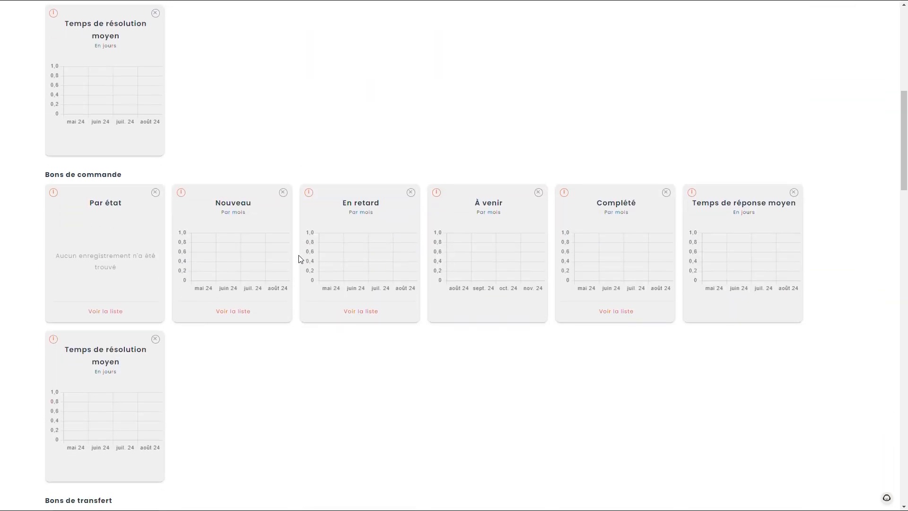
scroll(299, 259, "up", 1)
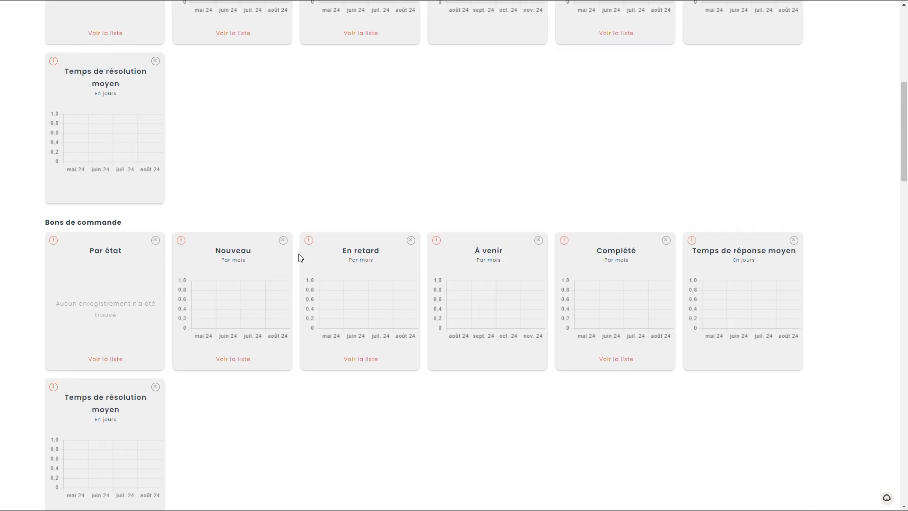
scroll(298, 257, "up", 8)
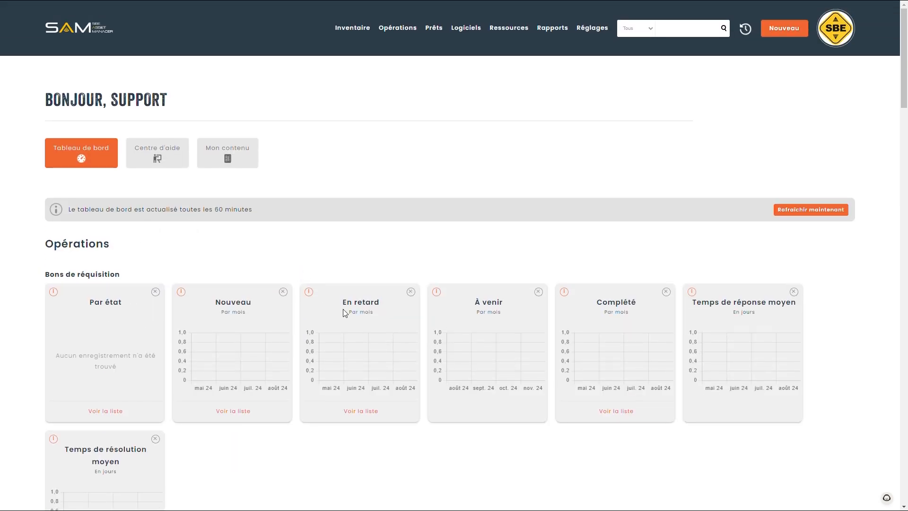
scroll(521, 306, "down", 20)
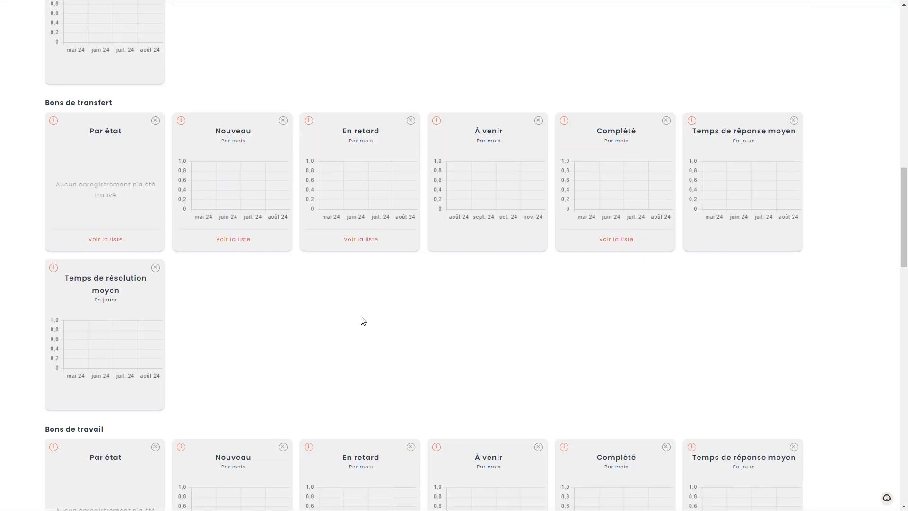
scroll(95, 322, "down", 14)
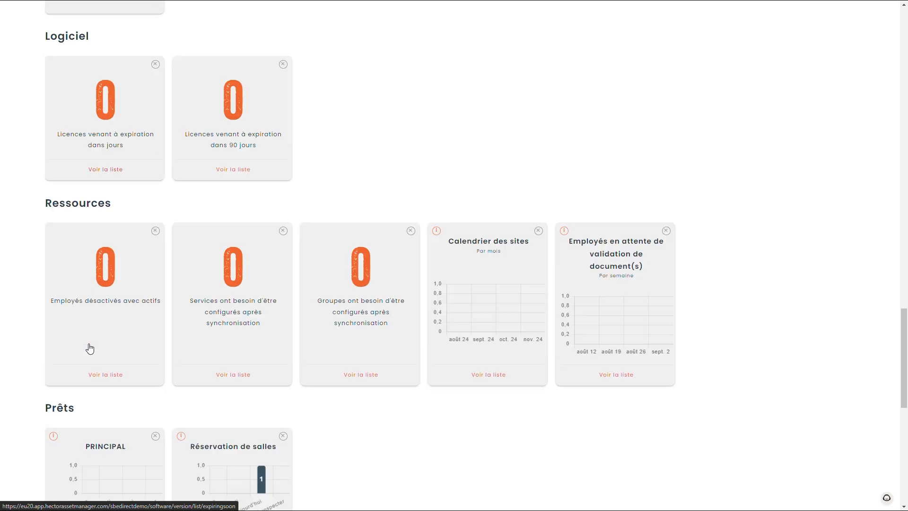
scroll(92, 341, "down", 3)
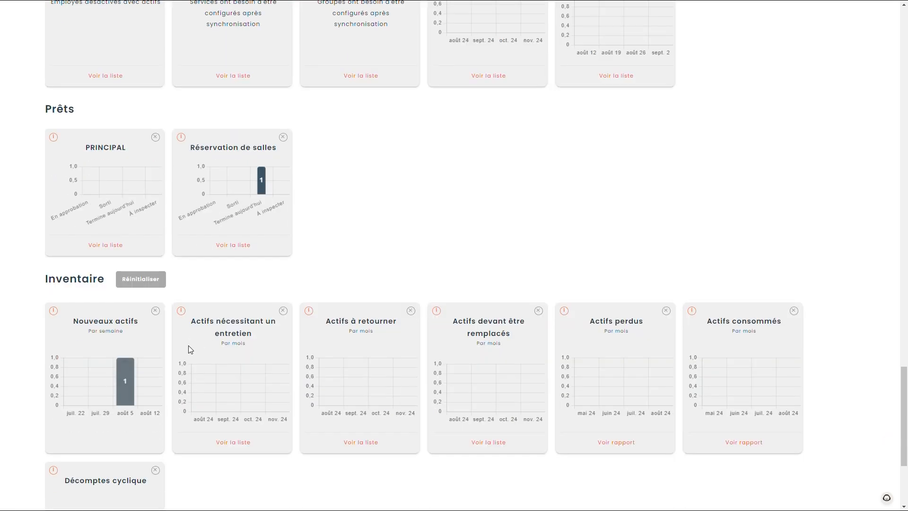
scroll(518, 356, "up", 20)
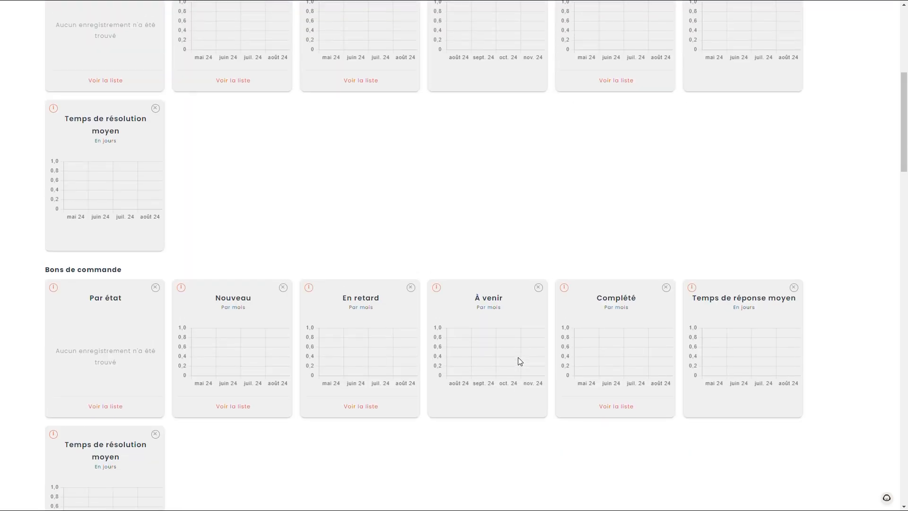
scroll(518, 356, "up", 7)
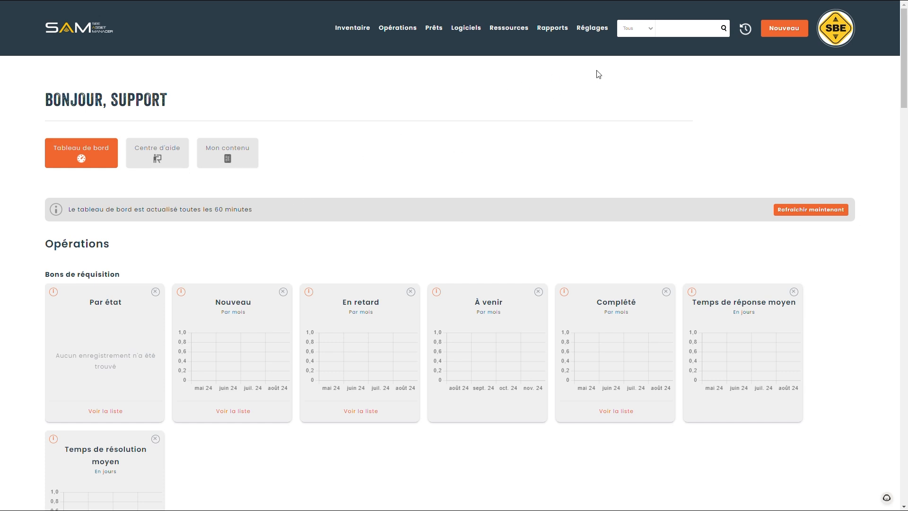
- Move Prêts to the first place in the dashboard's section order, save it and return to the dashboard
left_click(591, 32)
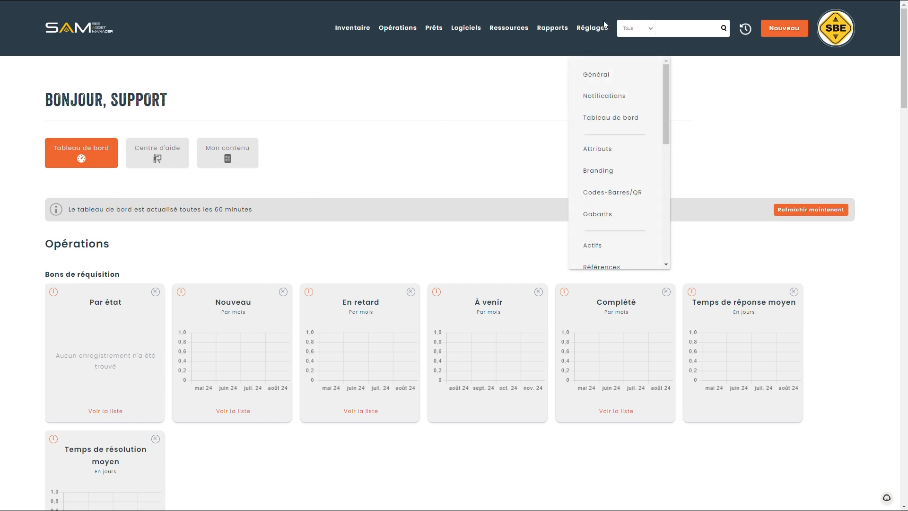
left_click(611, 118)
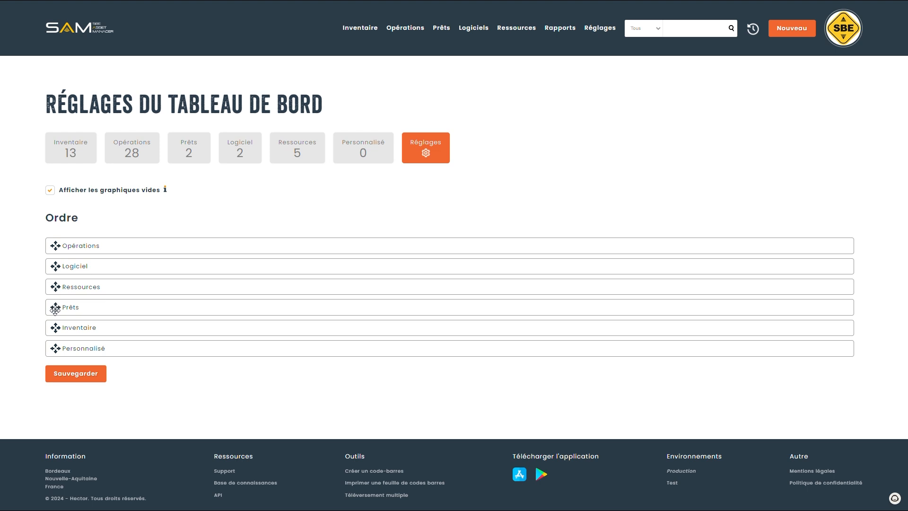
left_click_drag(56, 309, 58, 245)
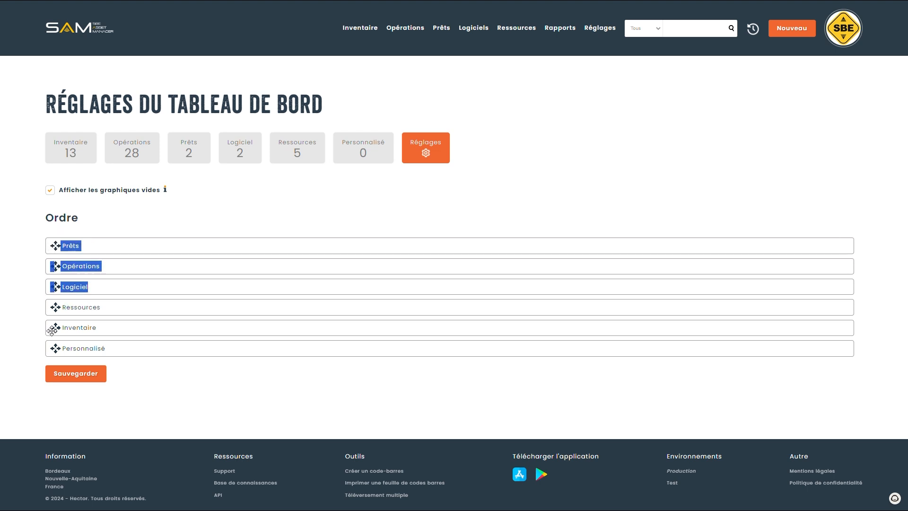
left_click(15, 328)
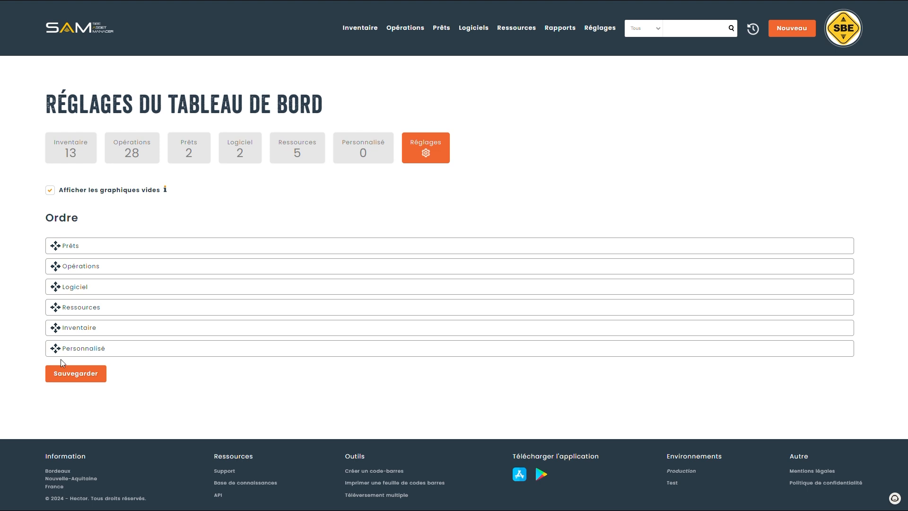
left_click(87, 32)
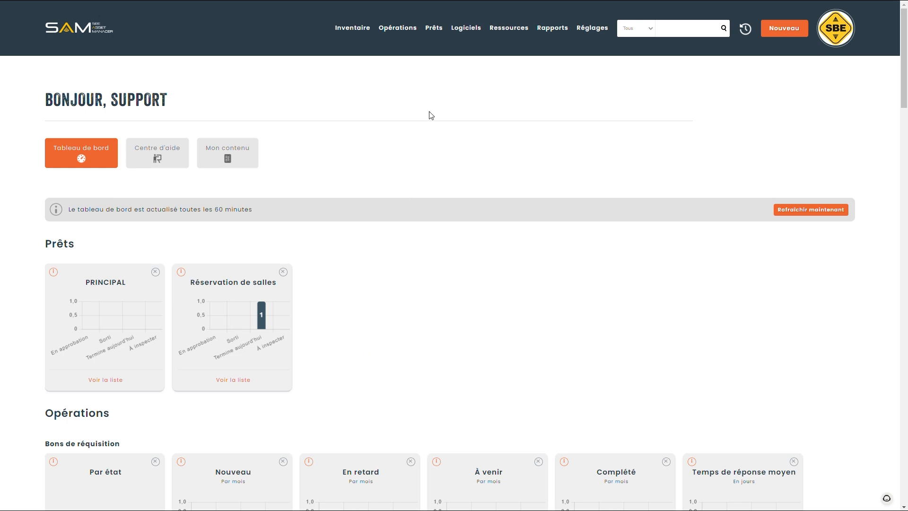
- Open the general configuration and review the organisation name and the available languages, keeping Français
mouse_move(593, 30)
left_click(603, 74)
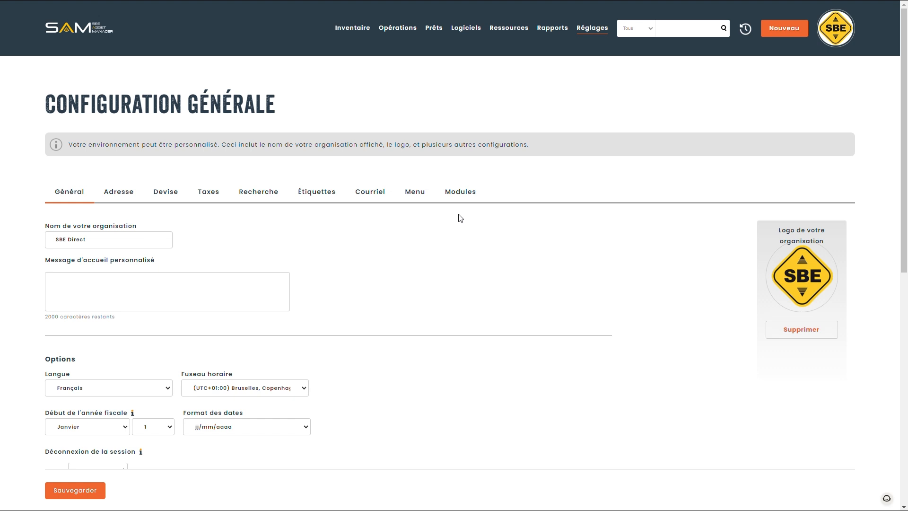
scroll(502, 217, "down", 2)
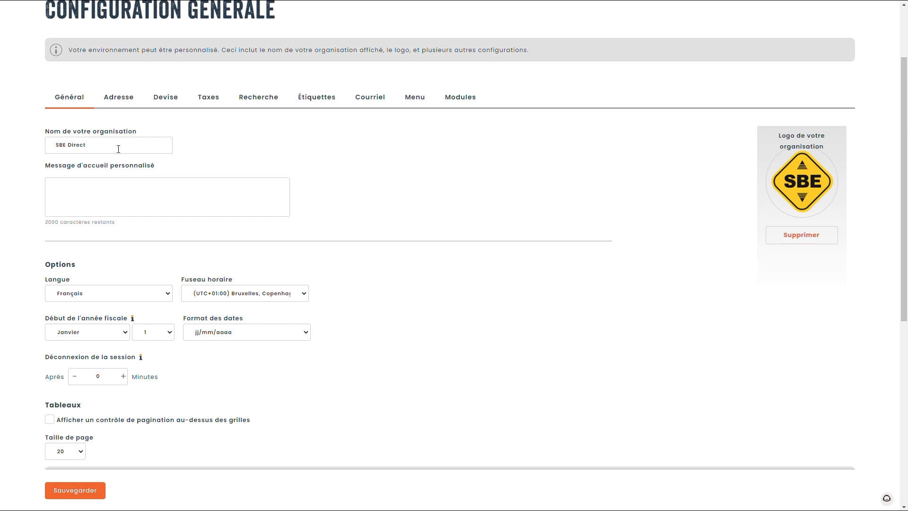
left_click_drag(97, 139, 32, 146)
scroll(258, 253, "down", 3)
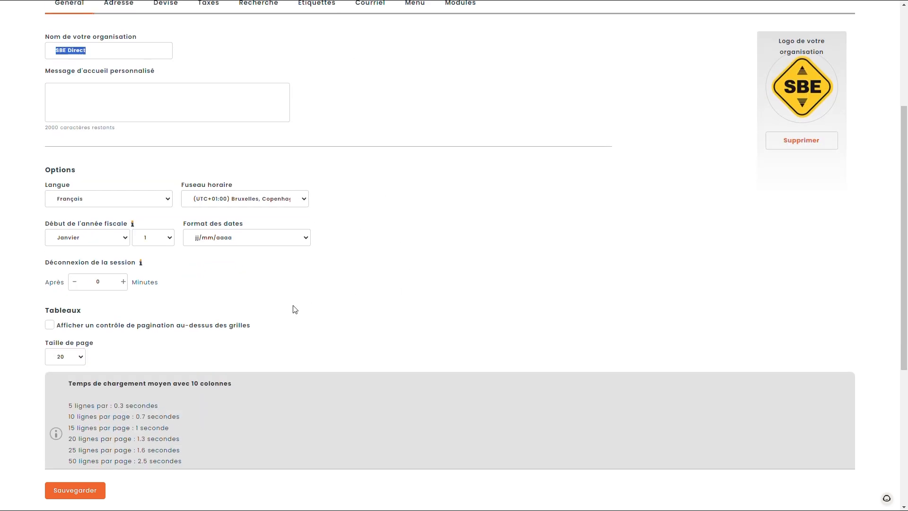
left_click(146, 151)
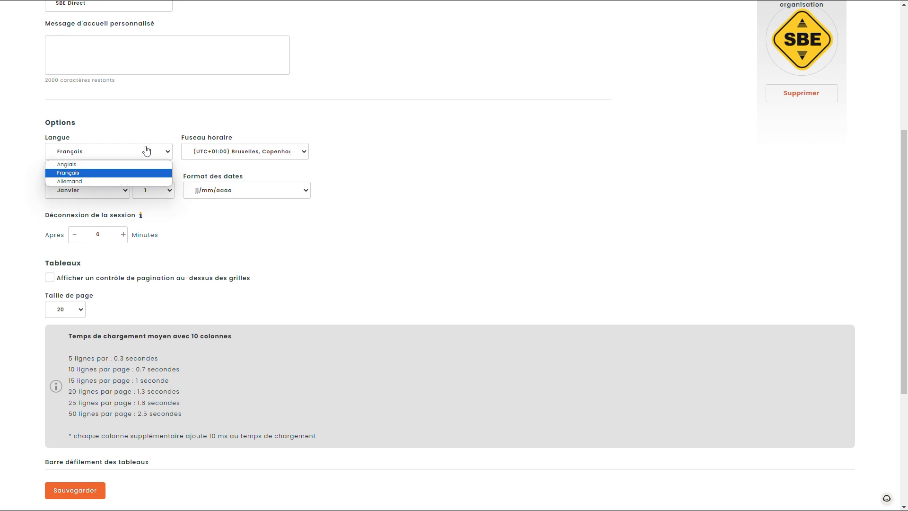
left_click(132, 175)
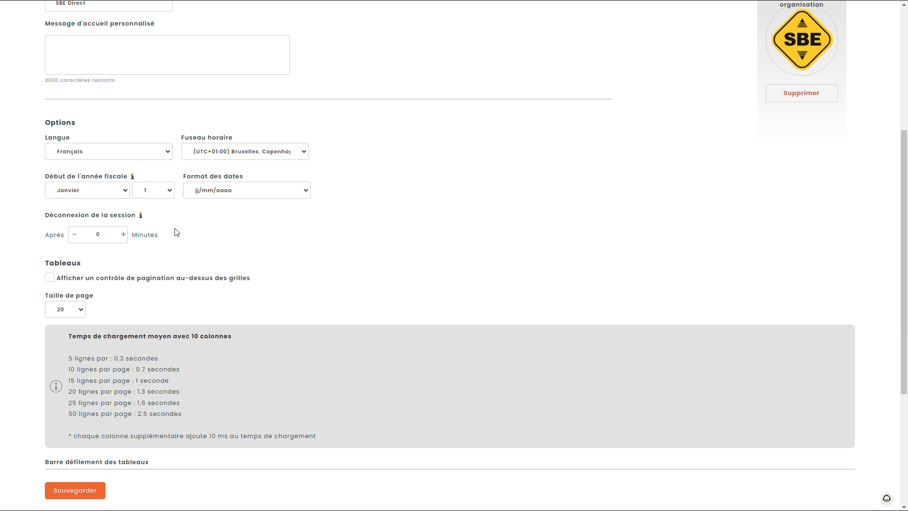
- Check the month and day choices for the fiscal year start and look through the remaining general options
left_click(126, 194)
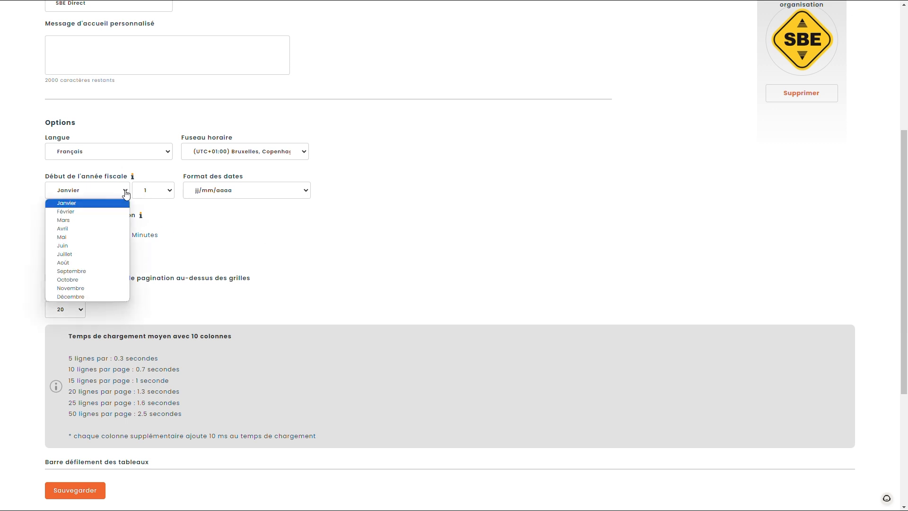
left_click(172, 191)
left_click(171, 191)
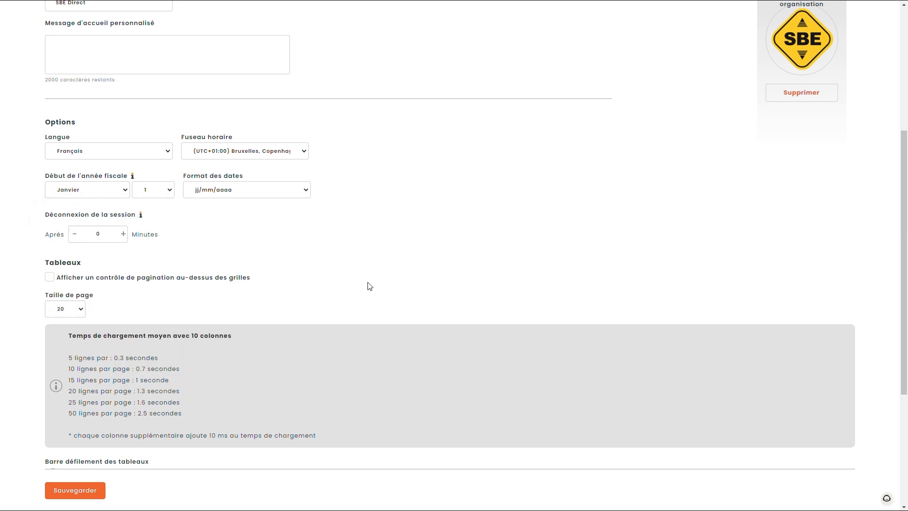
scroll(369, 286, "down", 4)
scroll(369, 286, "up", 5)
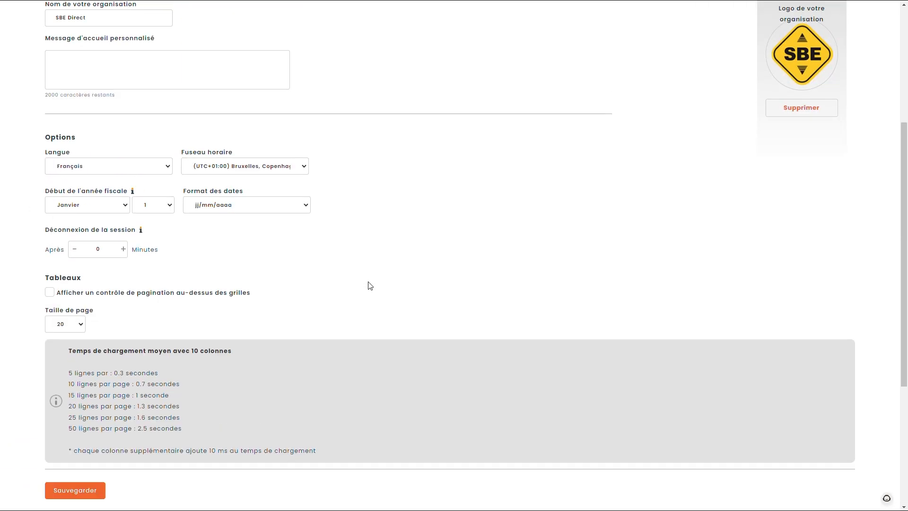
scroll(370, 286, "up", 5)
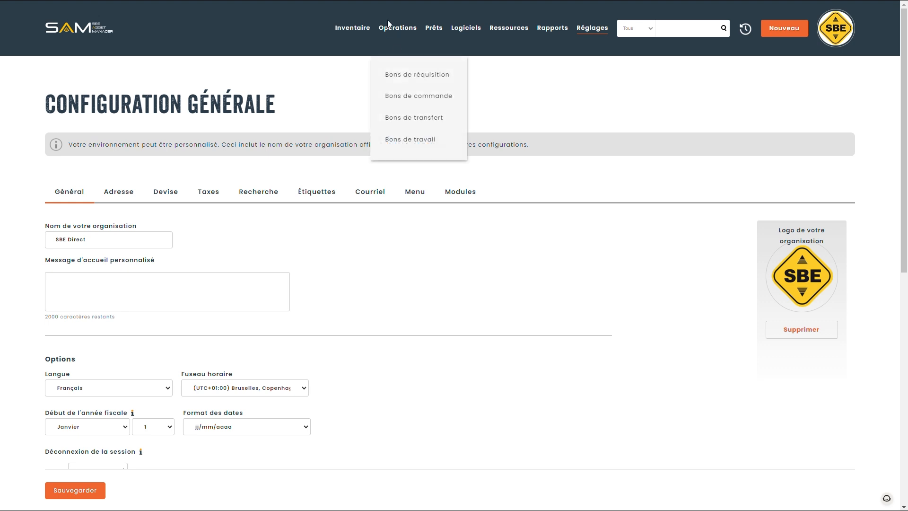
- Start a new employee record from the employee list and review the fields of its details form
mouse_move(520, 28)
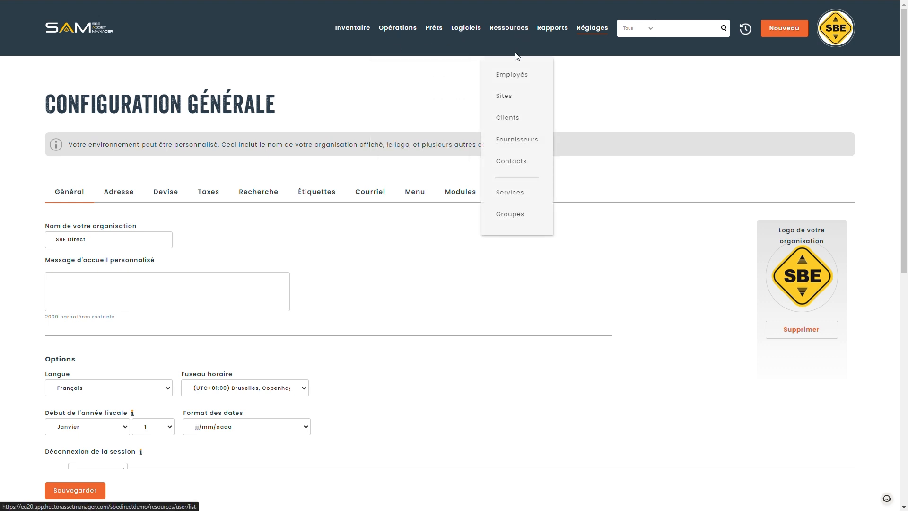
left_click(513, 77)
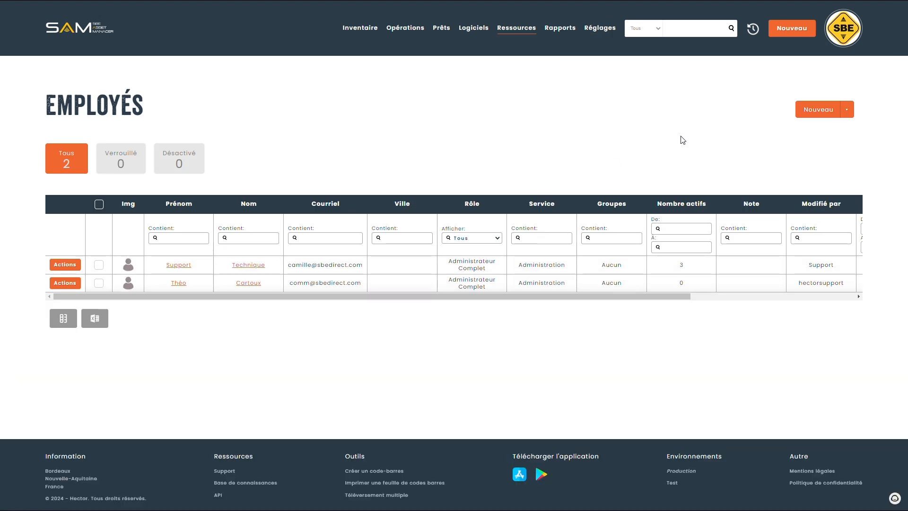
left_click(819, 109)
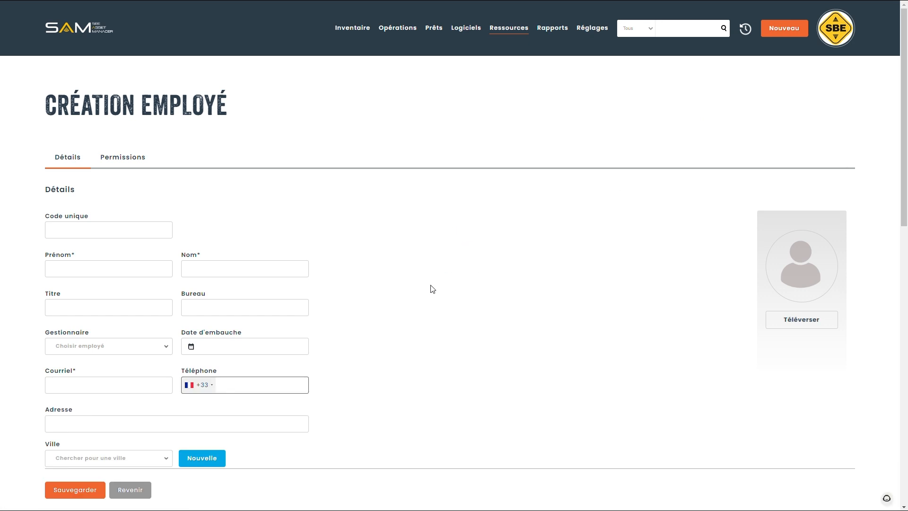
scroll(450, 236, "down", 2)
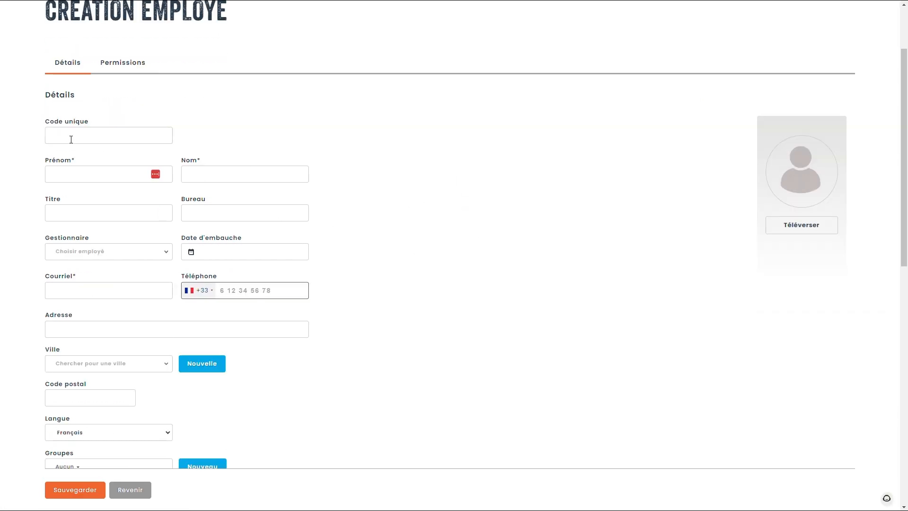
scroll(406, 202, "down", 1)
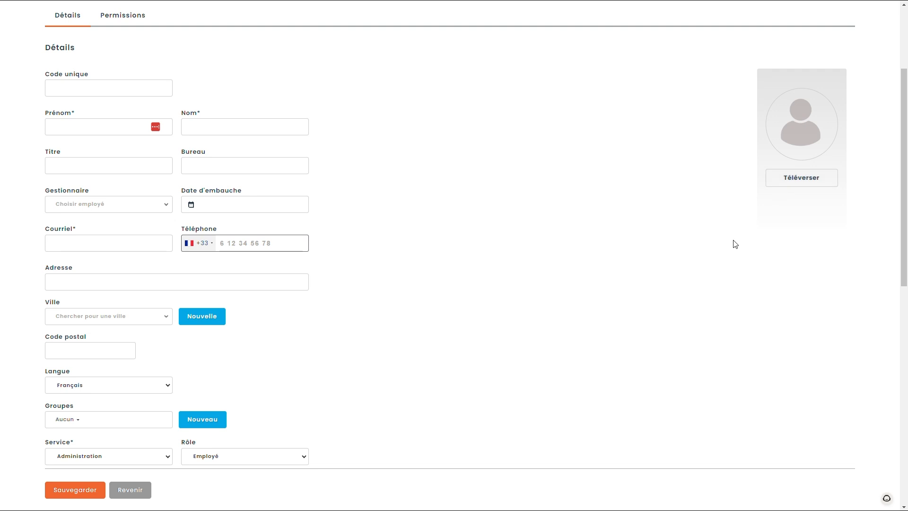
scroll(441, 328, "down", 3)
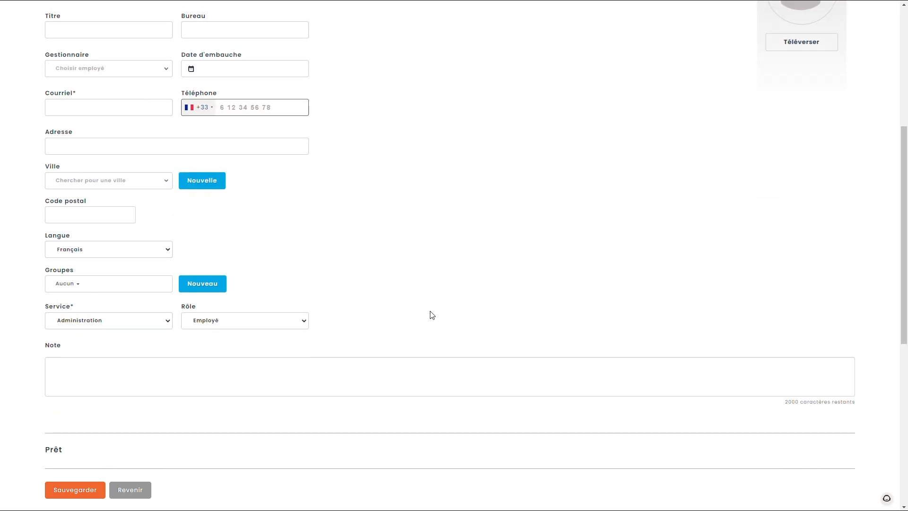
scroll(432, 310, "up", 5)
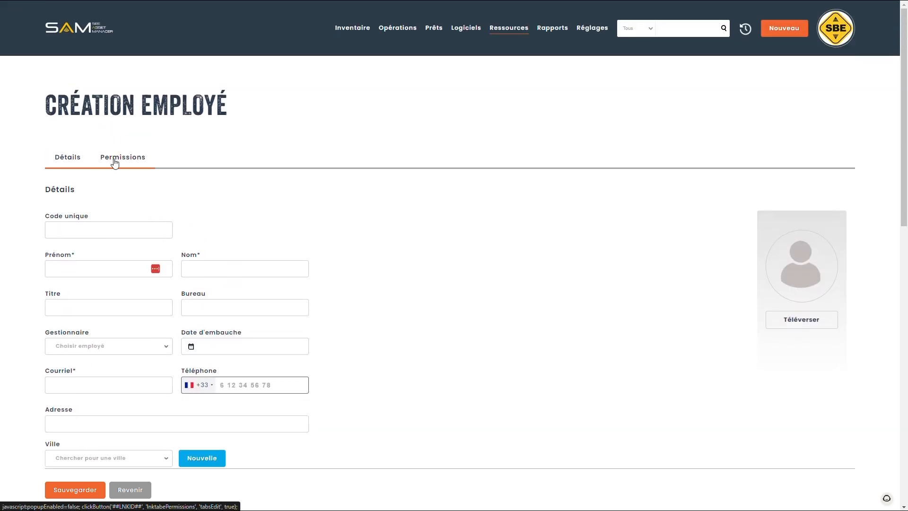
- Add Support Technique to the employees with access in the new employee's permissions
left_click(115, 162)
scroll(199, 300, "down", 1)
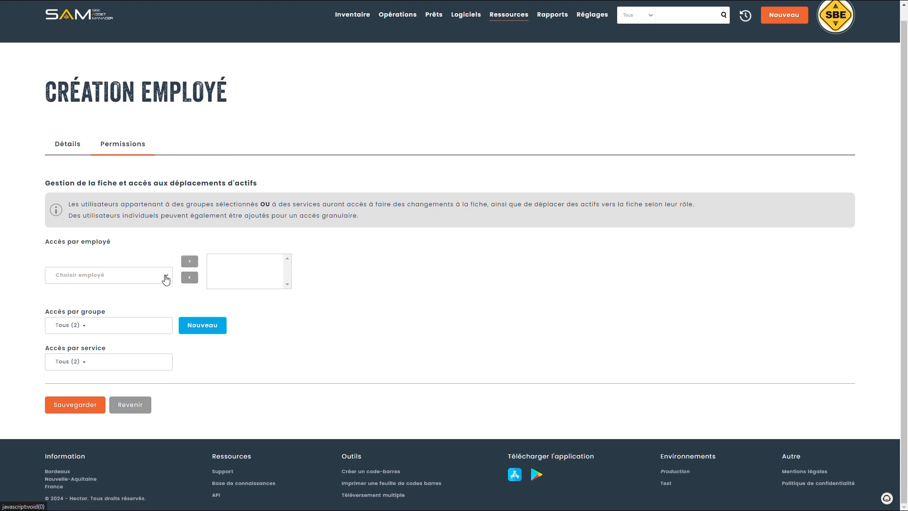
left_click(165, 279)
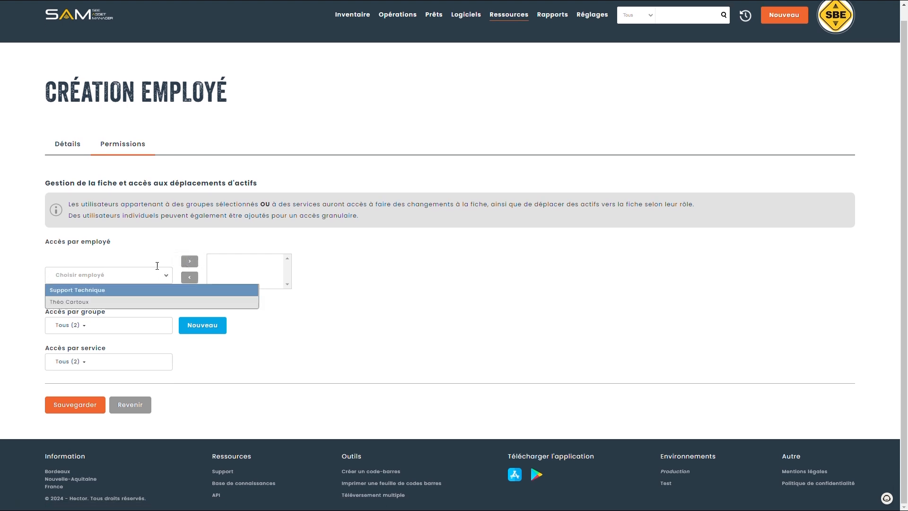
left_click(152, 257)
left_click(167, 277)
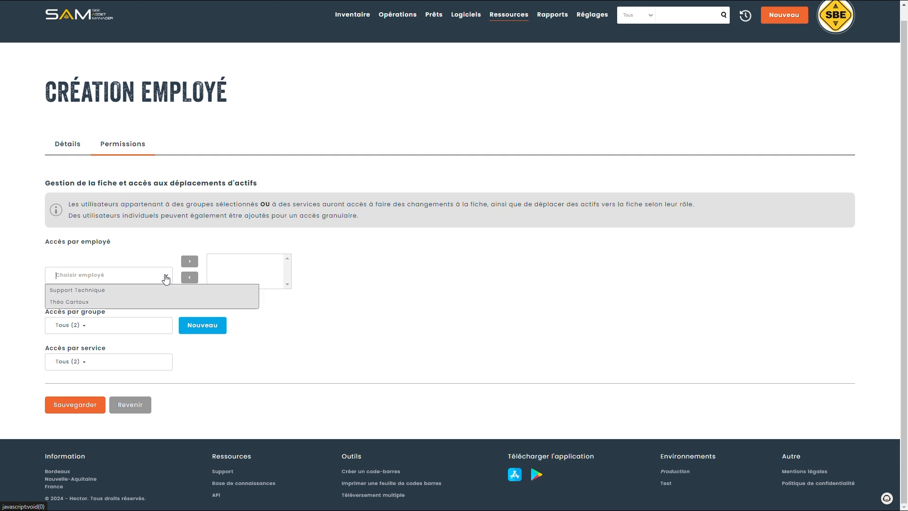
left_click(154, 290)
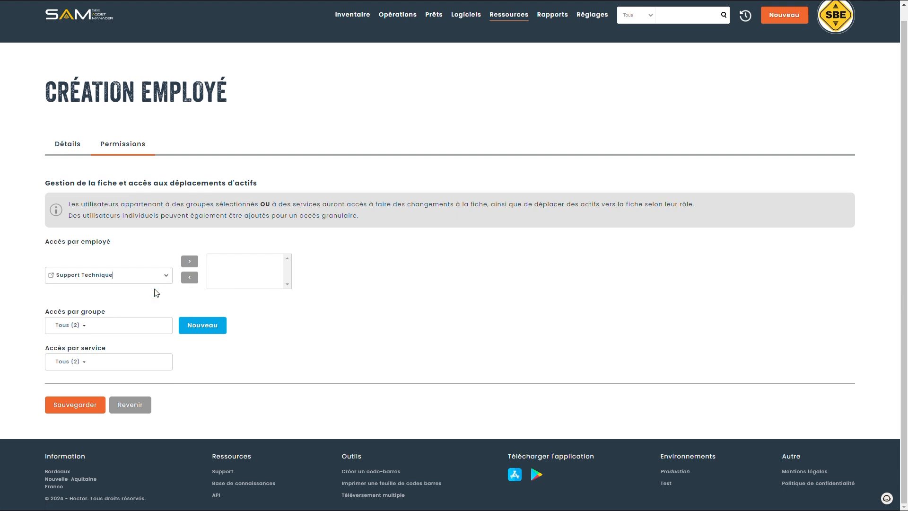
left_click(189, 262)
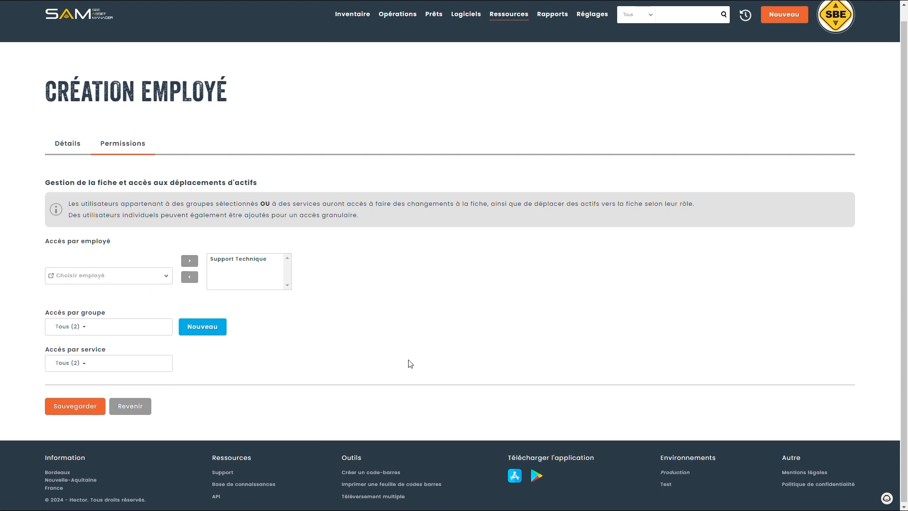
- Try Admins and Technicien individually in the new employee's group access, leaving no group selected
left_click(112, 324)
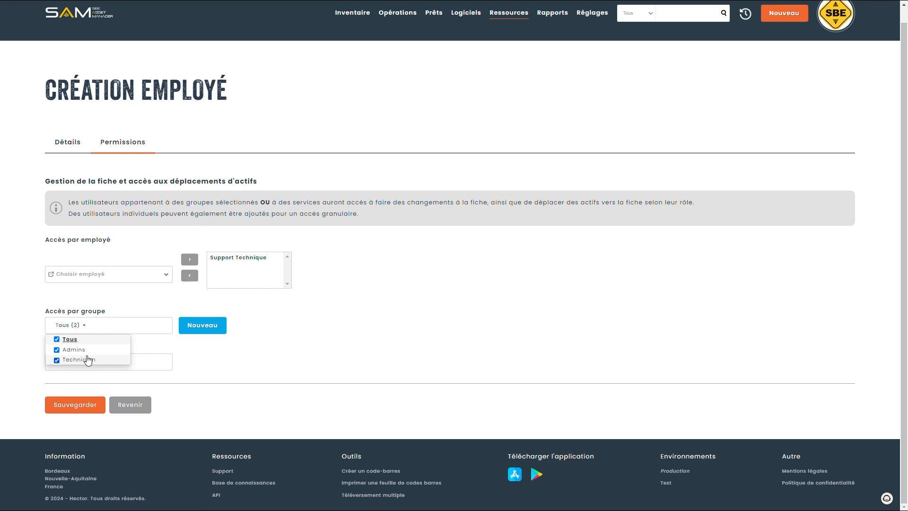
left_click(56, 339)
left_click(56, 350)
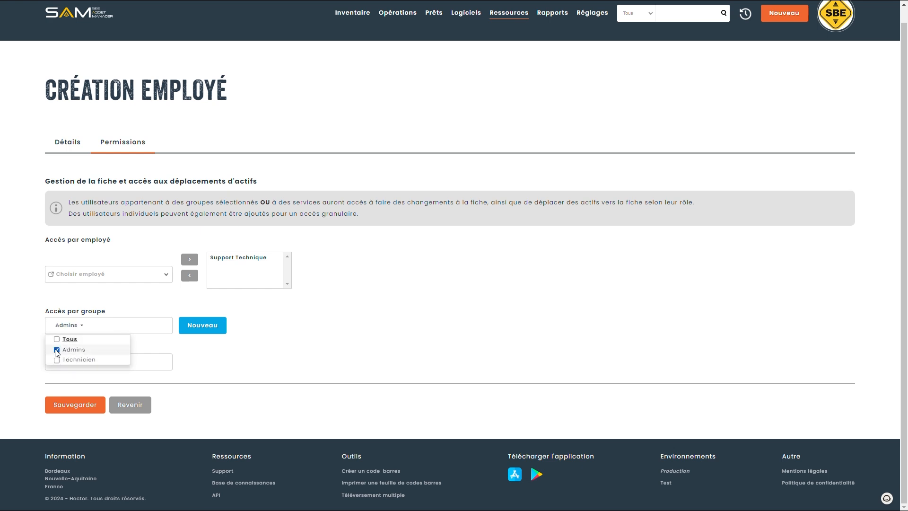
left_click(57, 360)
left_click(58, 360)
left_click(242, 344)
- Try Administration and Technique individually in the new employee's service access, leaving no service selected
left_click(84, 362)
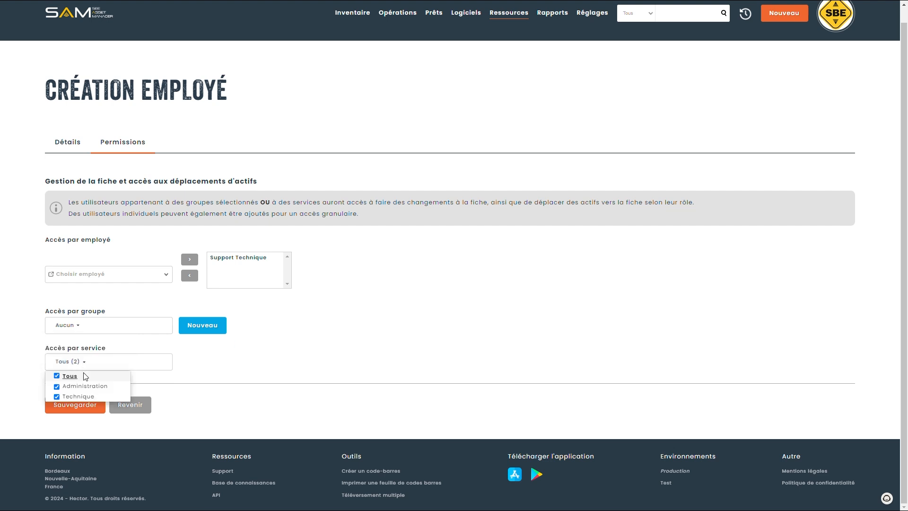
left_click(57, 376)
left_click(57, 385)
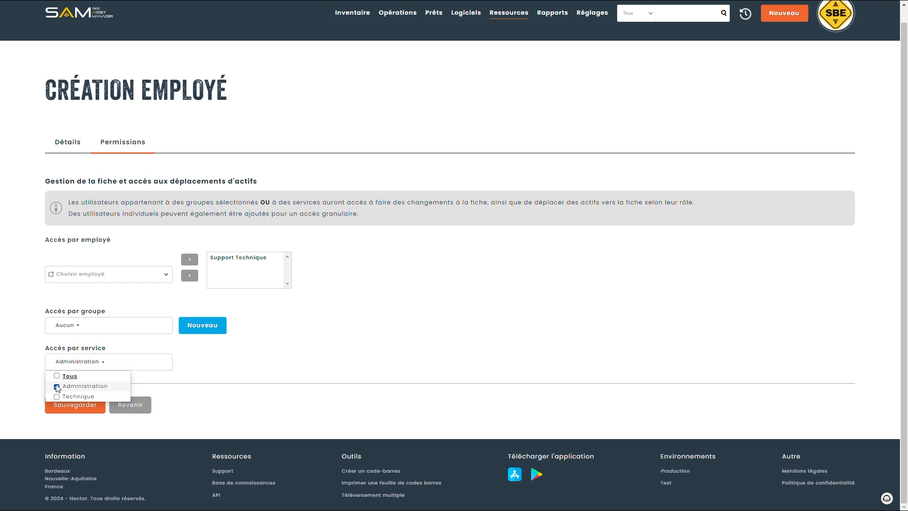
left_click(57, 387)
left_click(57, 395)
left_click(57, 396)
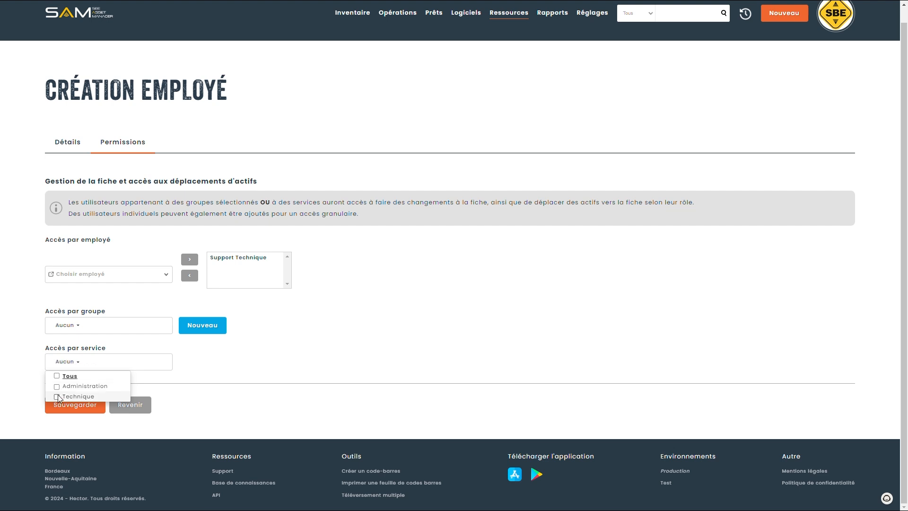
left_click(14, 424)
- Try to save the new employee record, and return to the home page
left_click(80, 408)
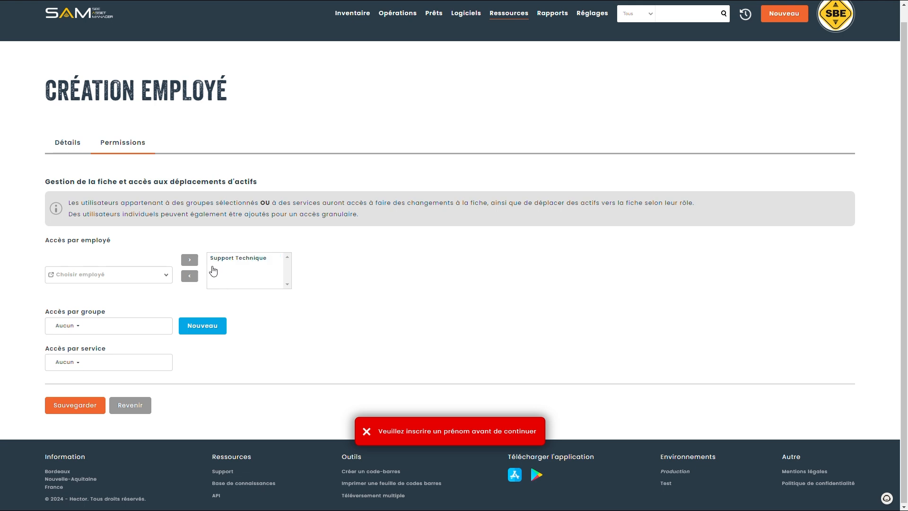
left_click(239, 261)
left_click(94, 18)
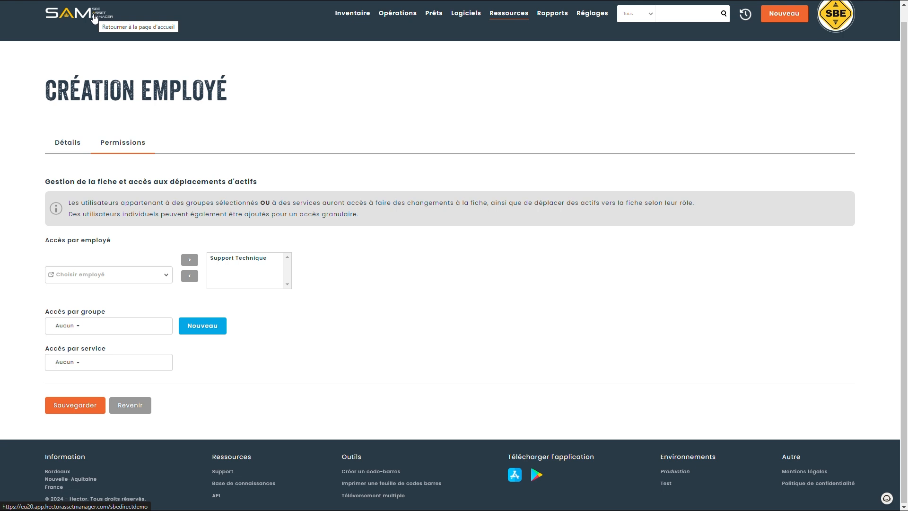